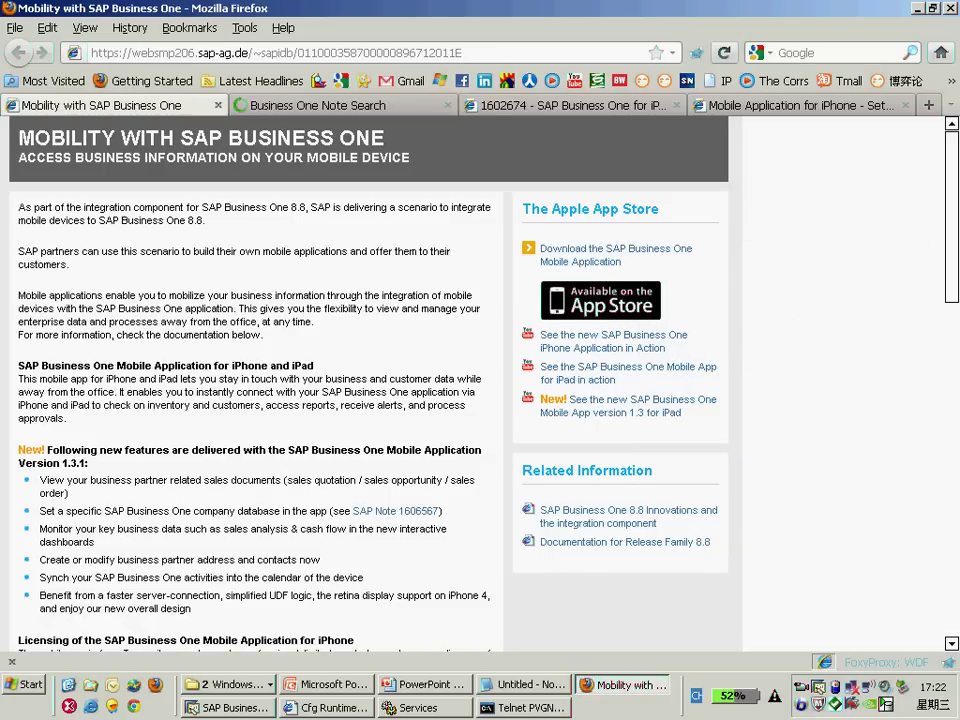
Step: Review the Mobility with SAP Business One page, covering the version 1.3.1 features, licensing, demos, documentation and sample code
scroll(370, 380, down, 3)
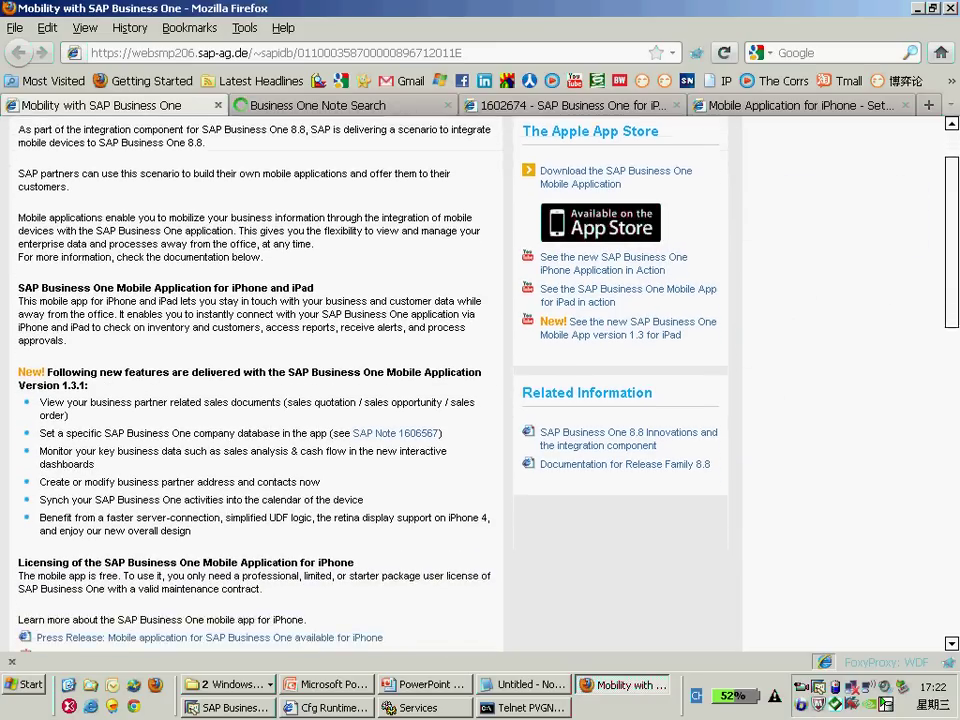
scroll(370, 380, down, 1)
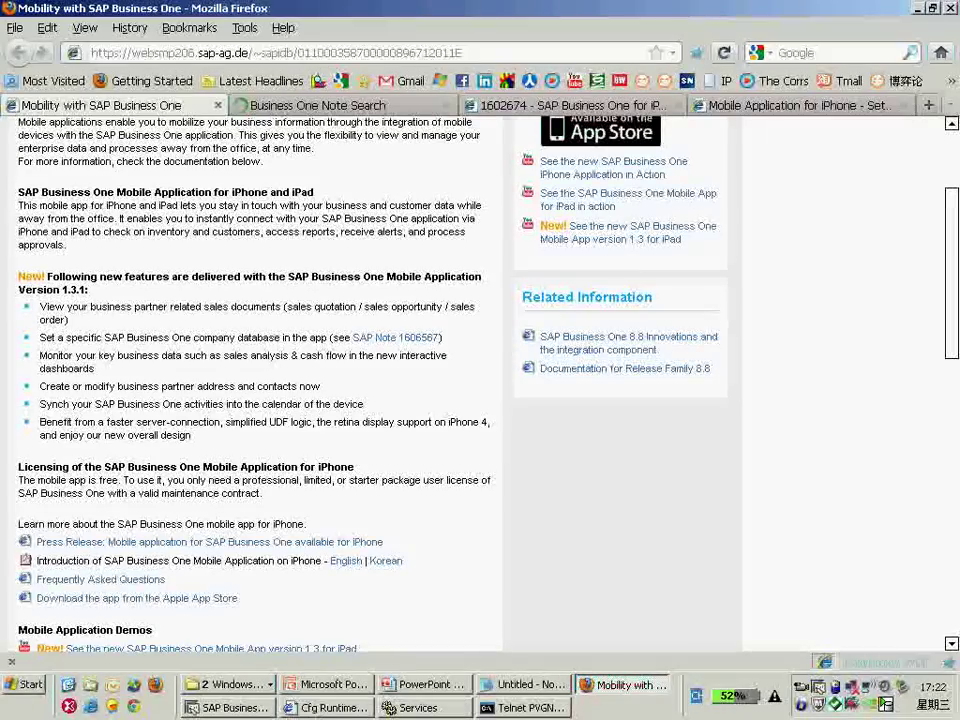
drag(88, 289, 18, 276)
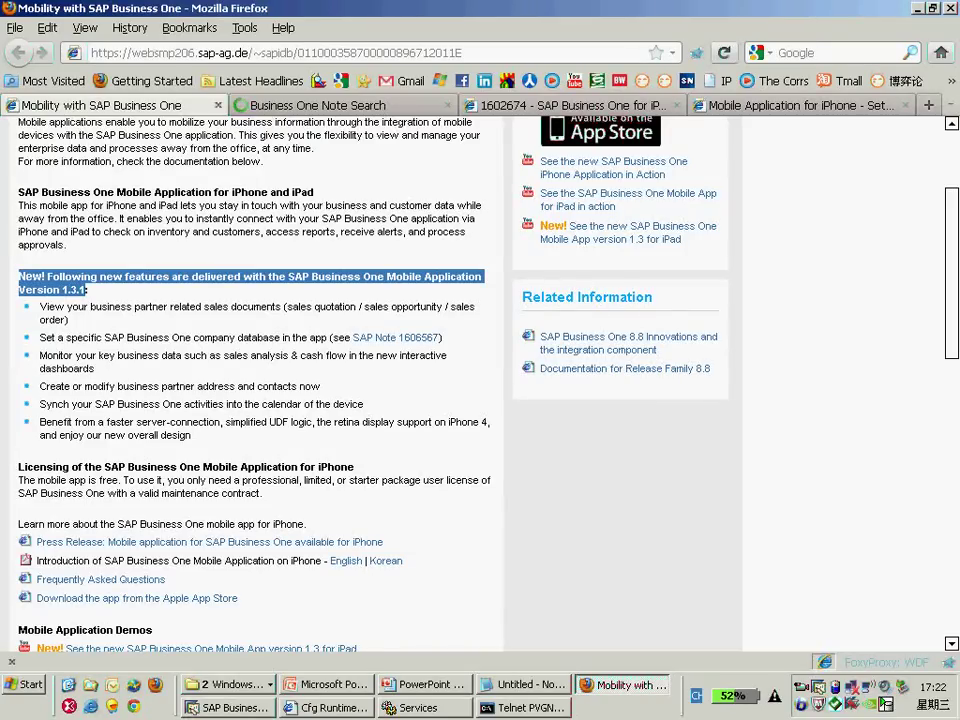
drag(105, 337, 283, 337)
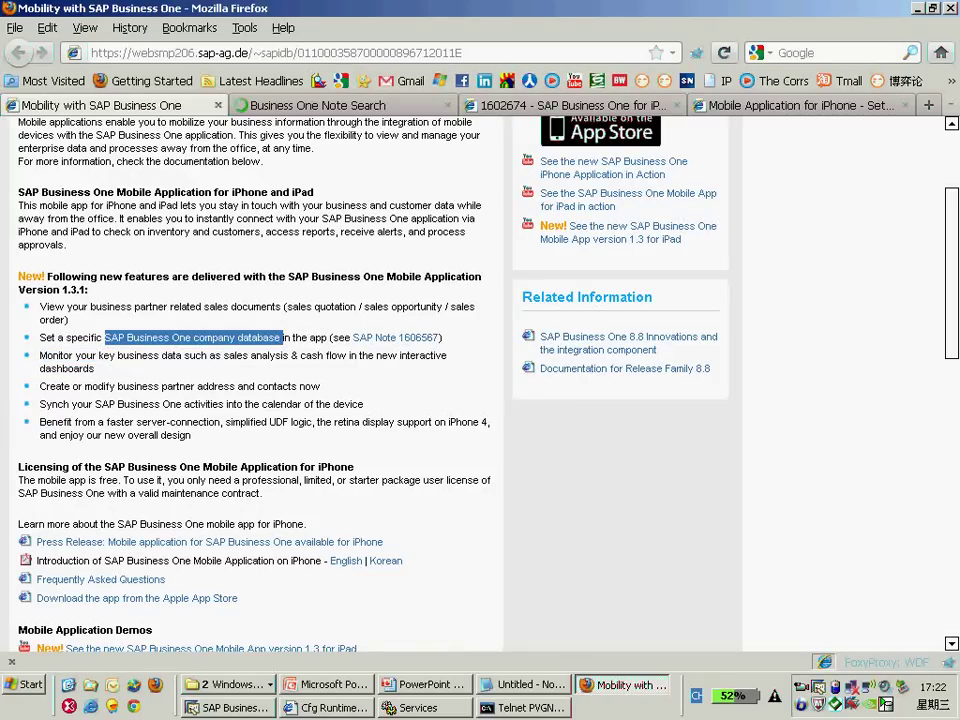
scroll(360, 380, down, 5)
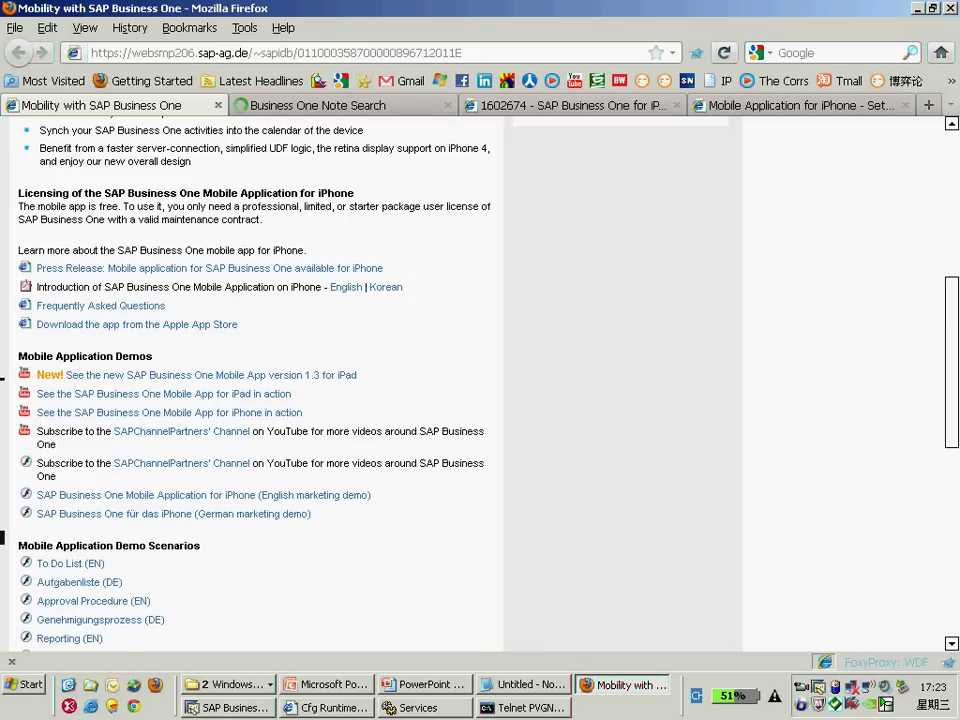
scroll(470, 385, down, 3)
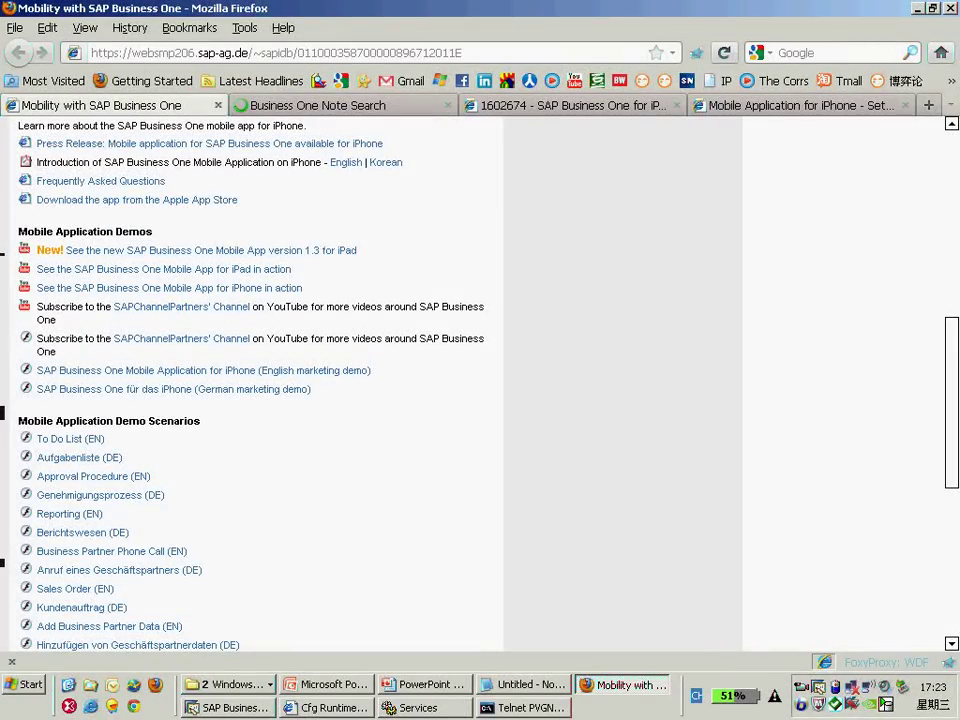
scroll(255, 385, down, 10)
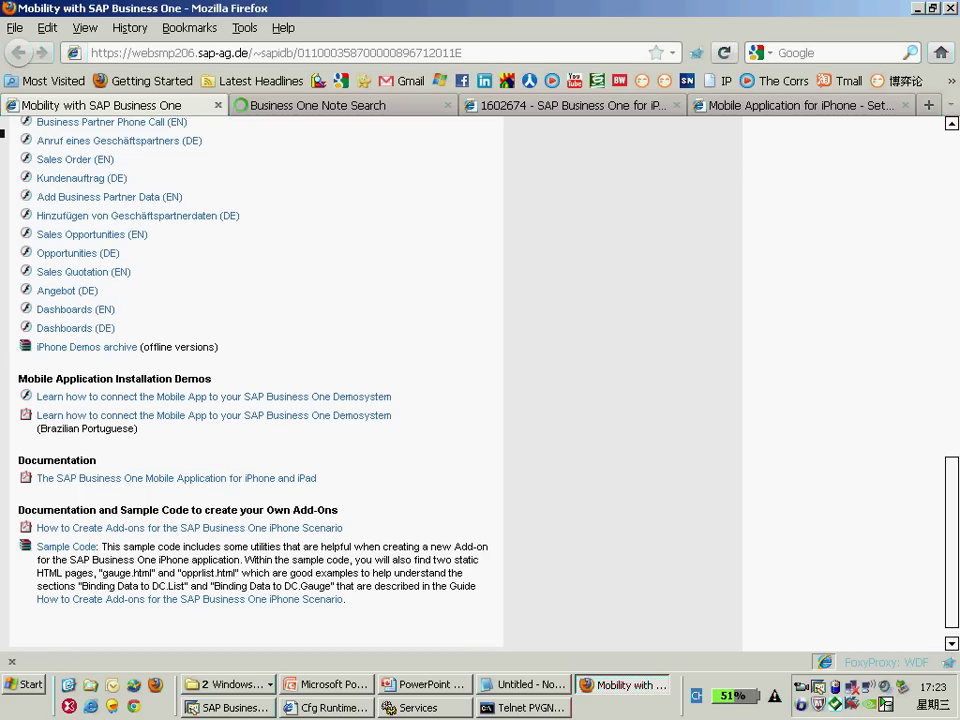
scroll(255, 380, up, 15)
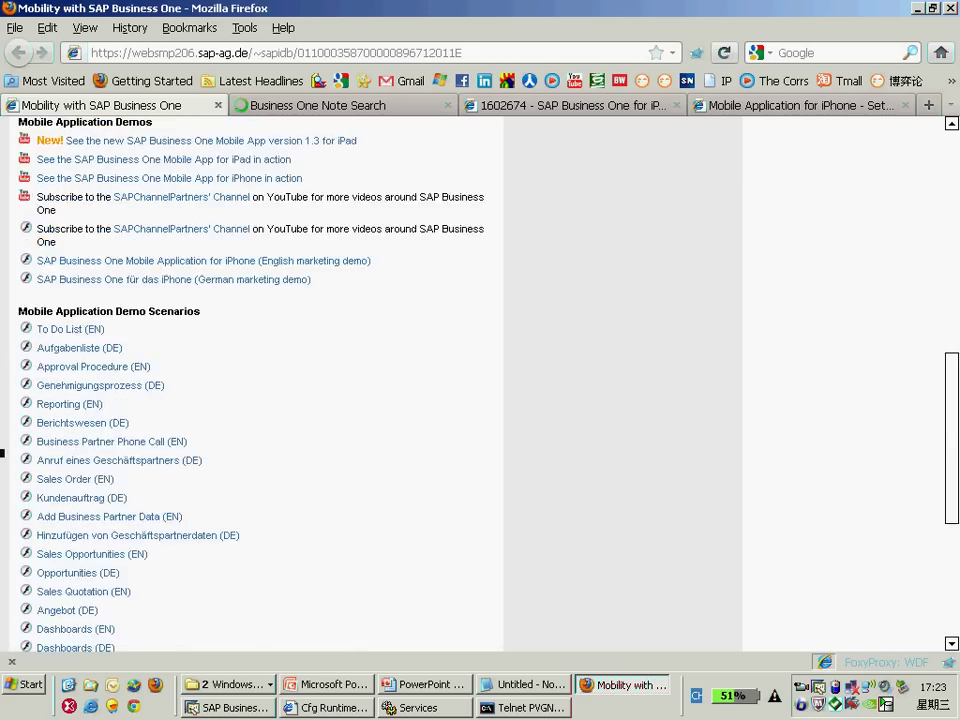
scroll(255, 380, up, 1)
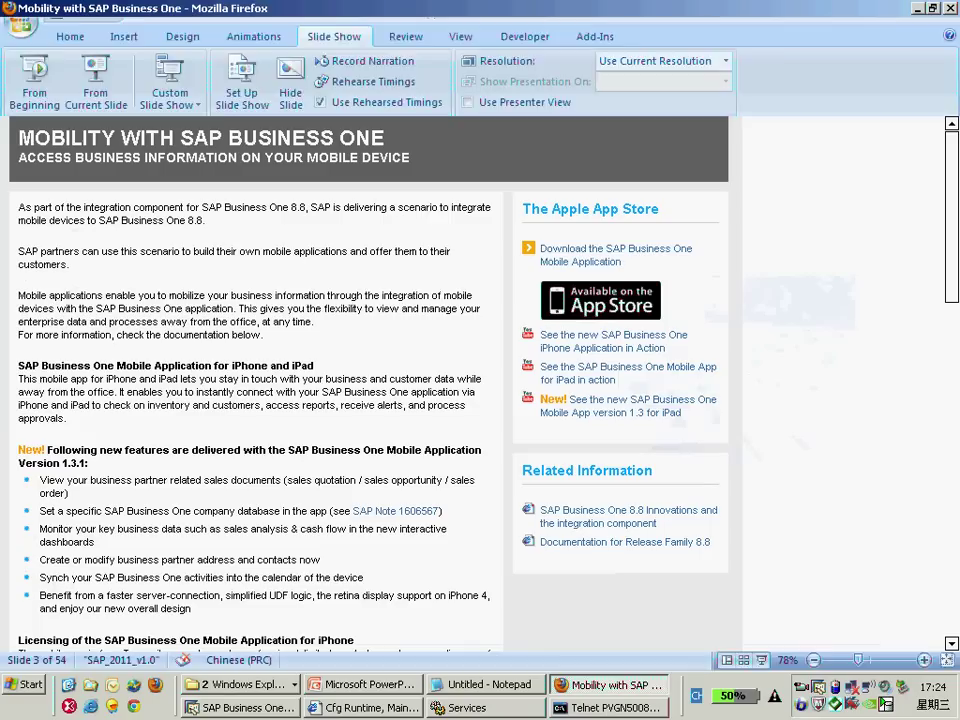
Step: Read root cause 1 of the "Connection Failed" error in note 1602674 and view the server address setting in the iPhone setup guide
click(530, 105)
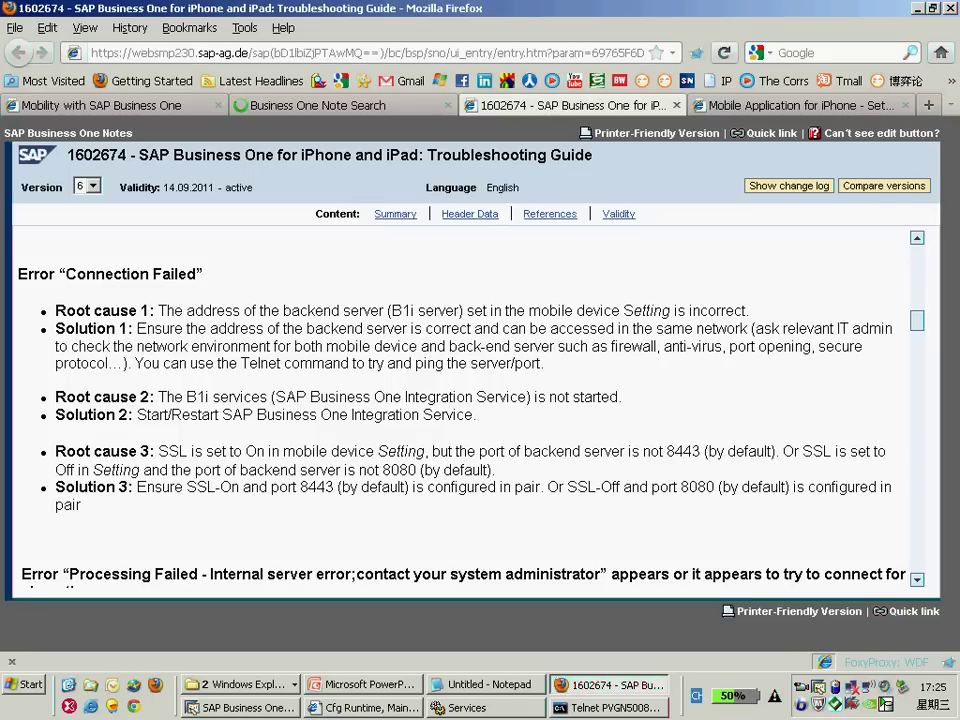
drag(66, 274, 196, 274)
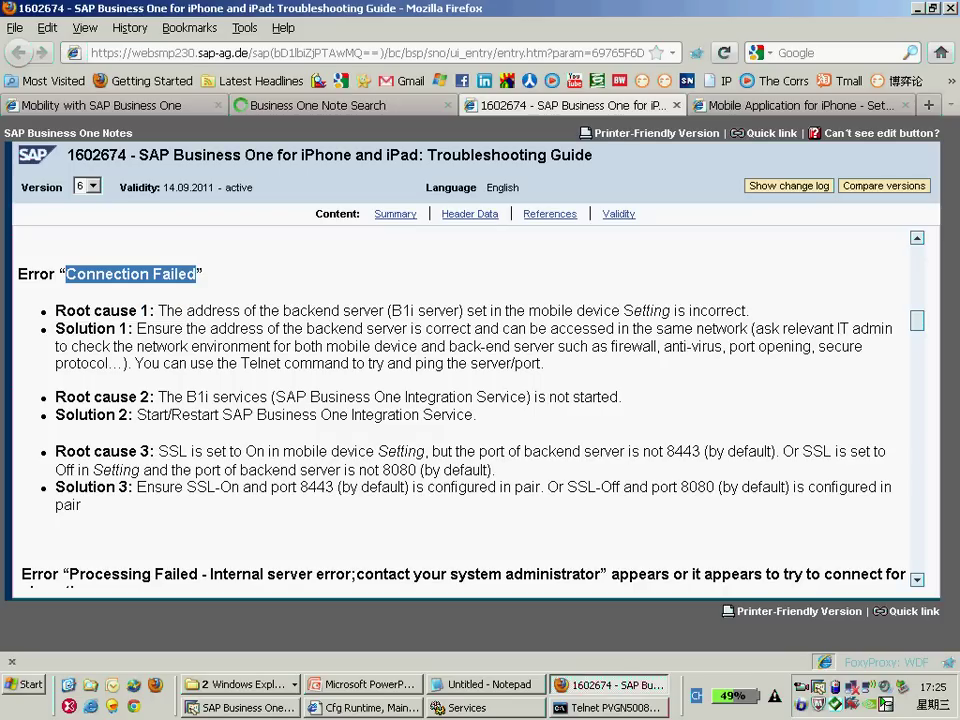
click(100, 206)
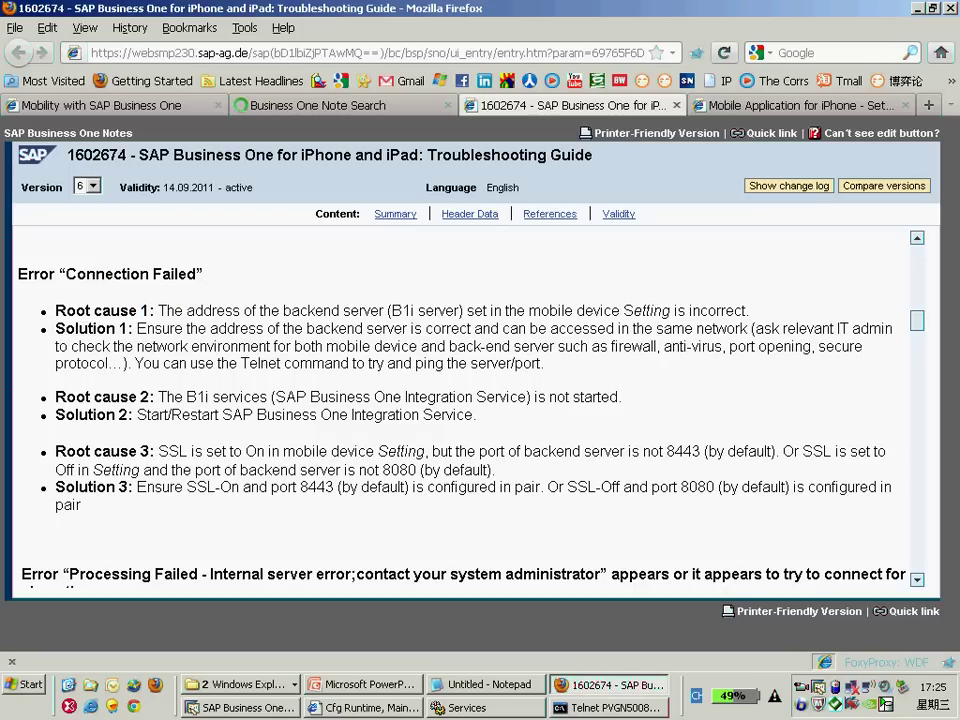
drag(196, 274, 66, 274)
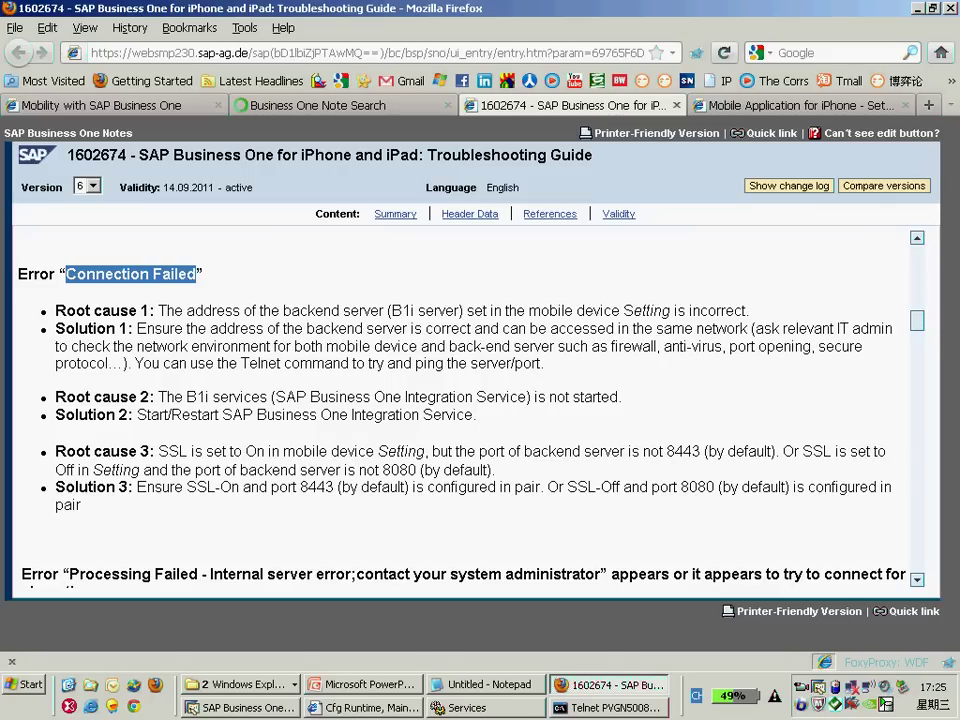
click(97, 206)
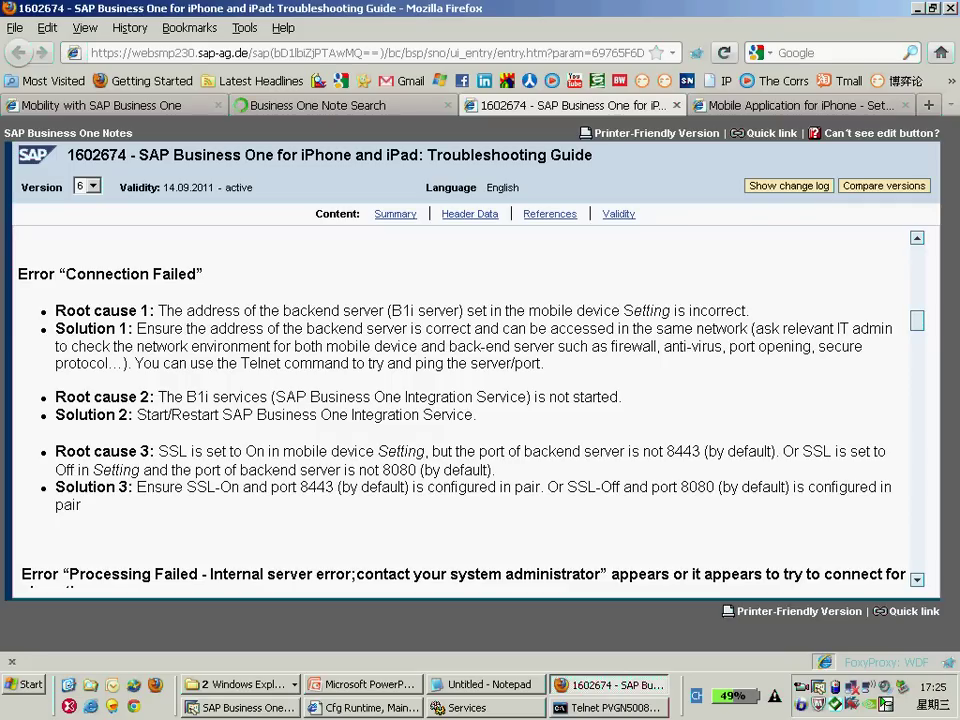
drag(281, 311, 387, 311)
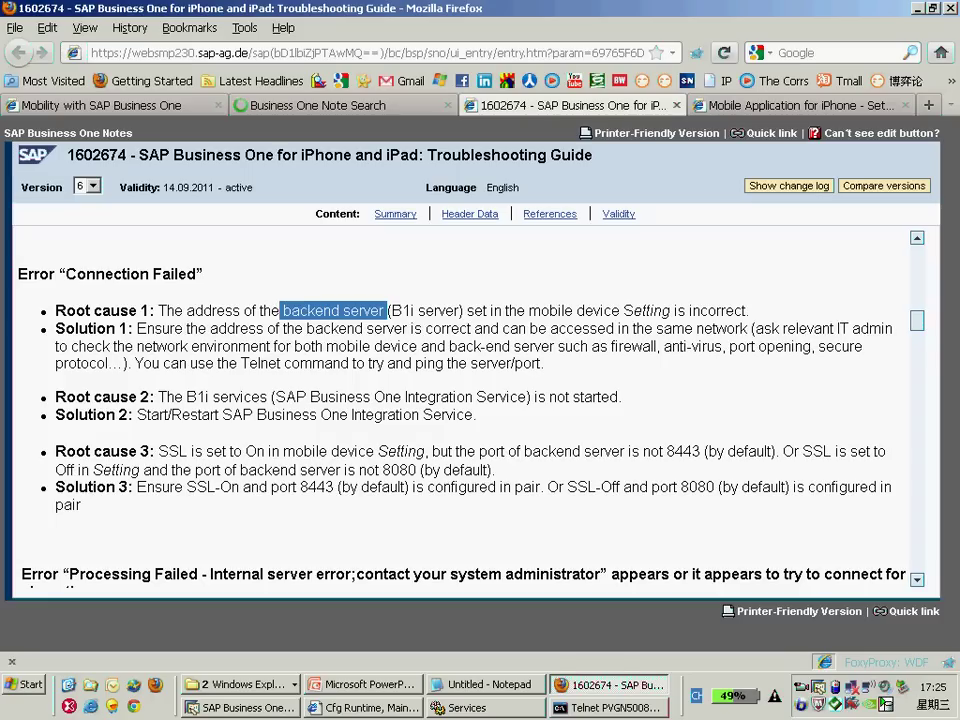
drag(529, 311, 674, 311)
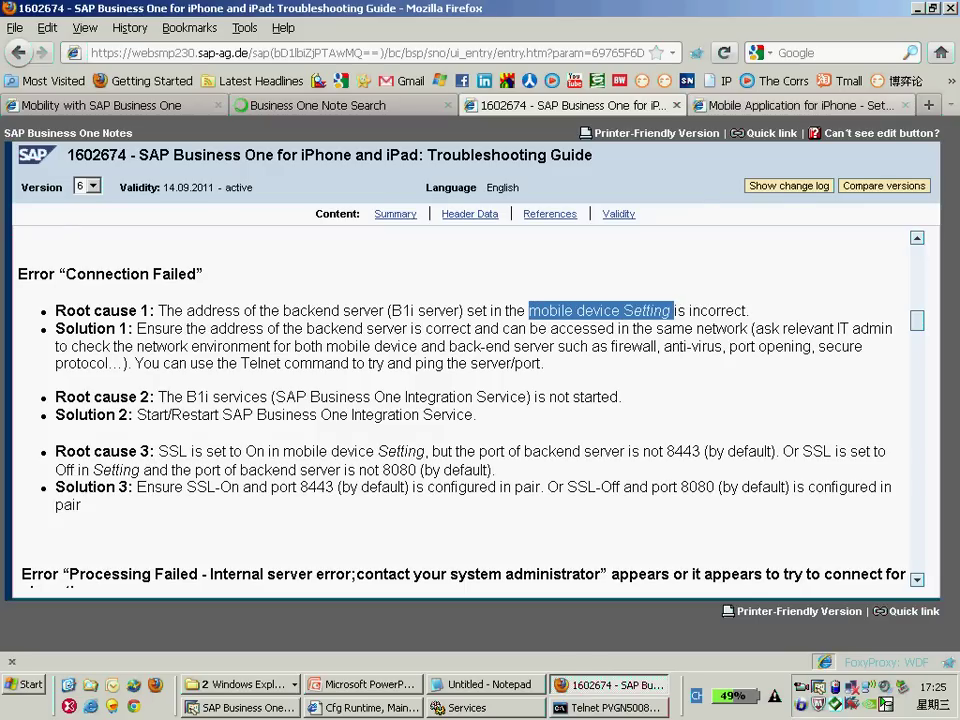
key(ctrl+Tab)
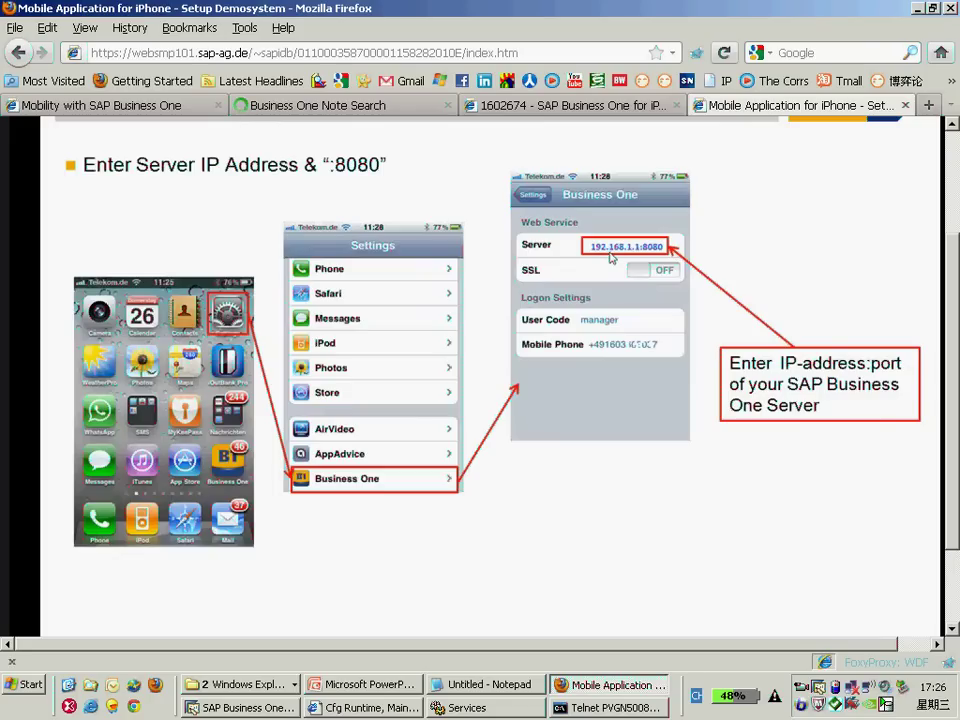
Step: Launch the Integration Framework for SAP Business One and log on with the remembered administrator credentials
key(alt+Tab)
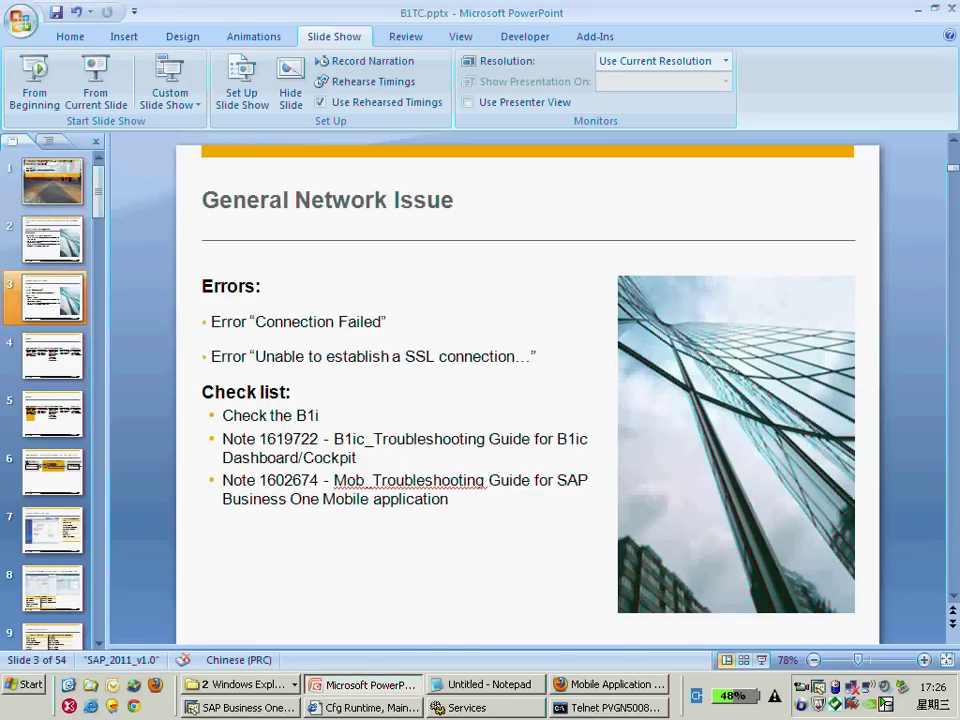
key(super)
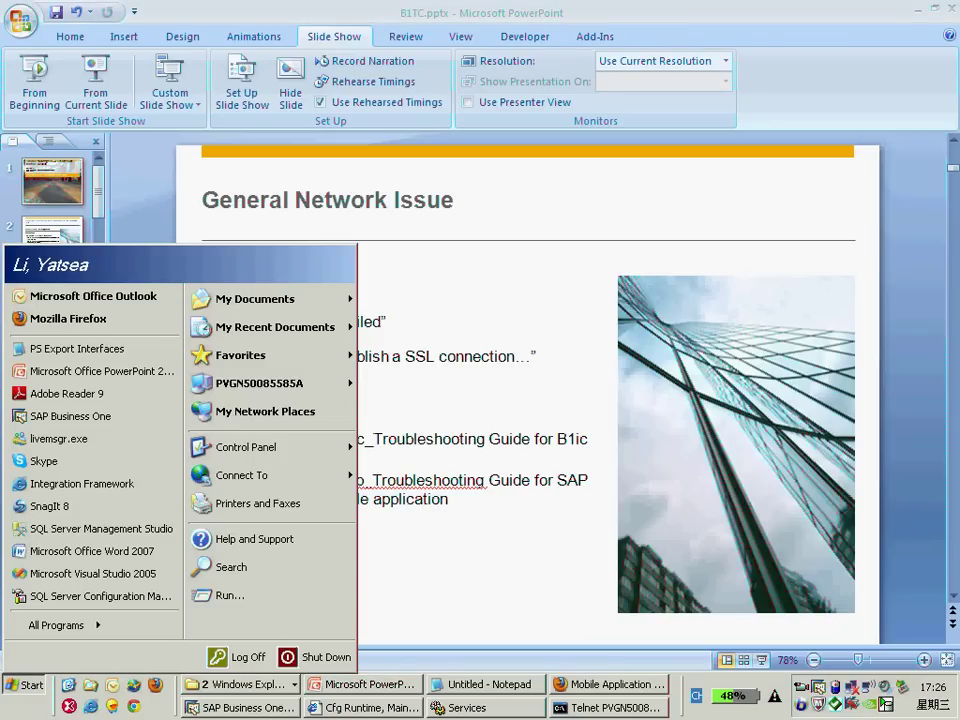
key(Up)
key(Up)
key(Up)
key(Up)
key(Up)
key(Up)
key(Up)
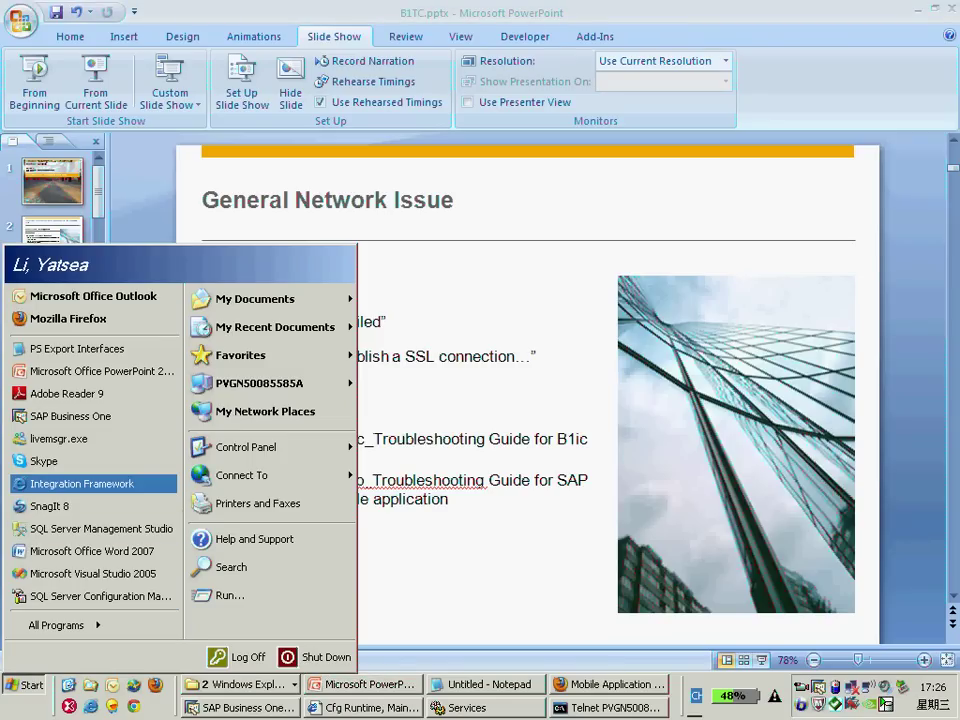
key(Escape)
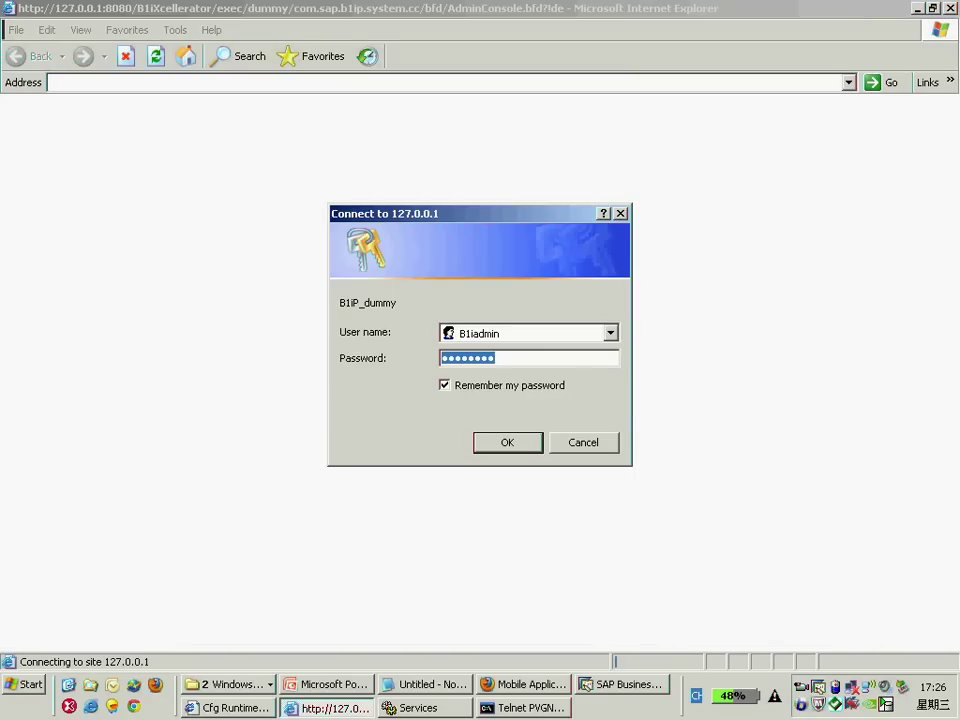
key(Return)
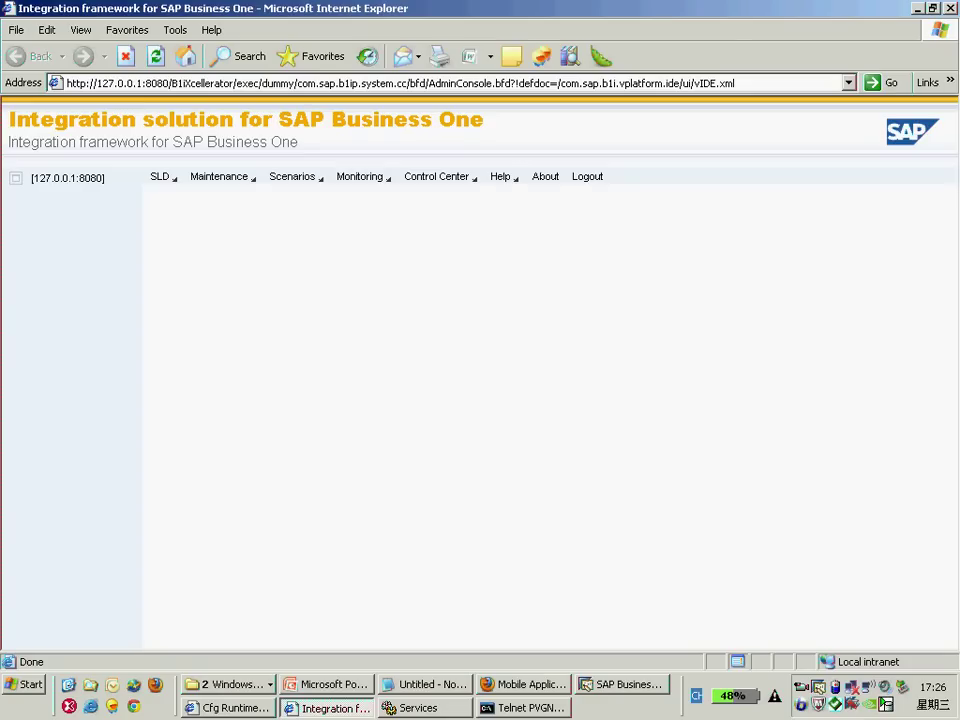
Step: Open the runtime configuration in the maintenance area and check the B1i Server entry
click(219, 176)
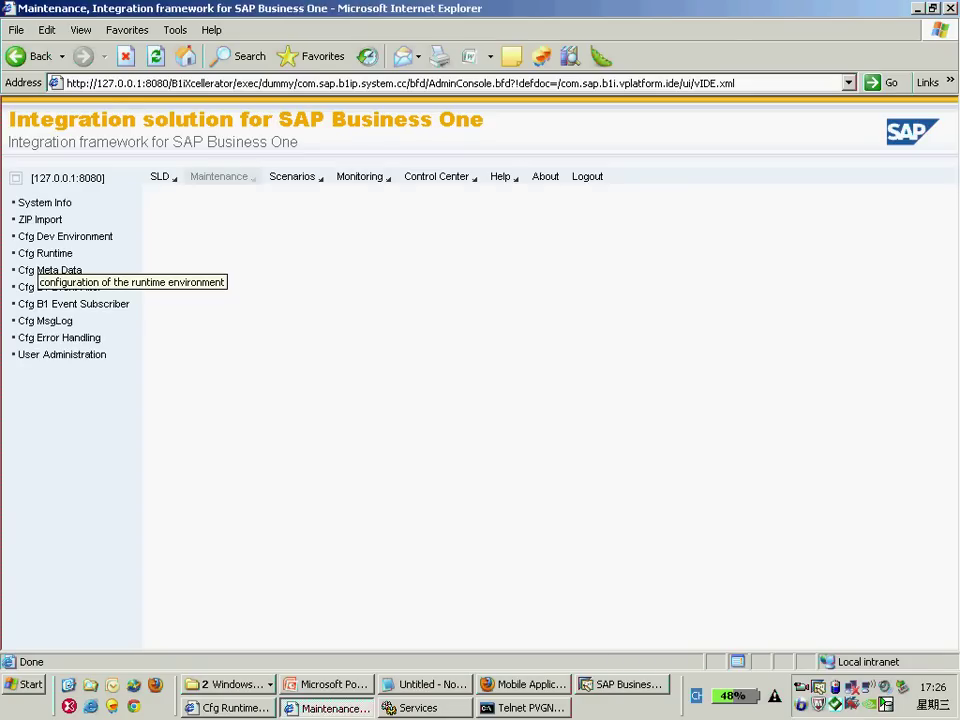
click(45, 254)
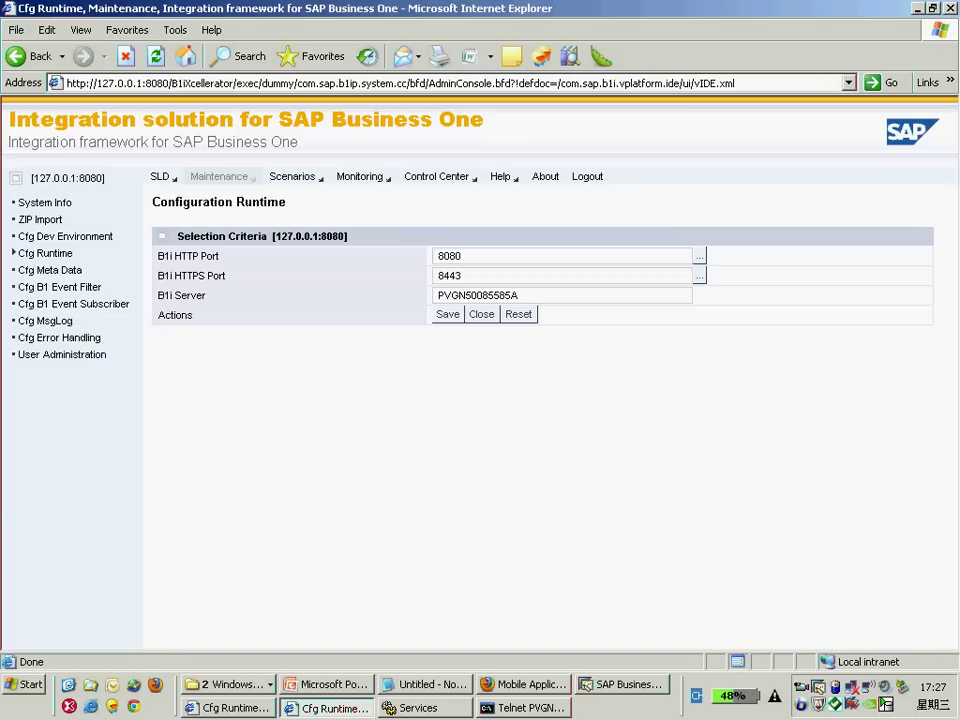
click(519, 295)
key(ctrl+a)
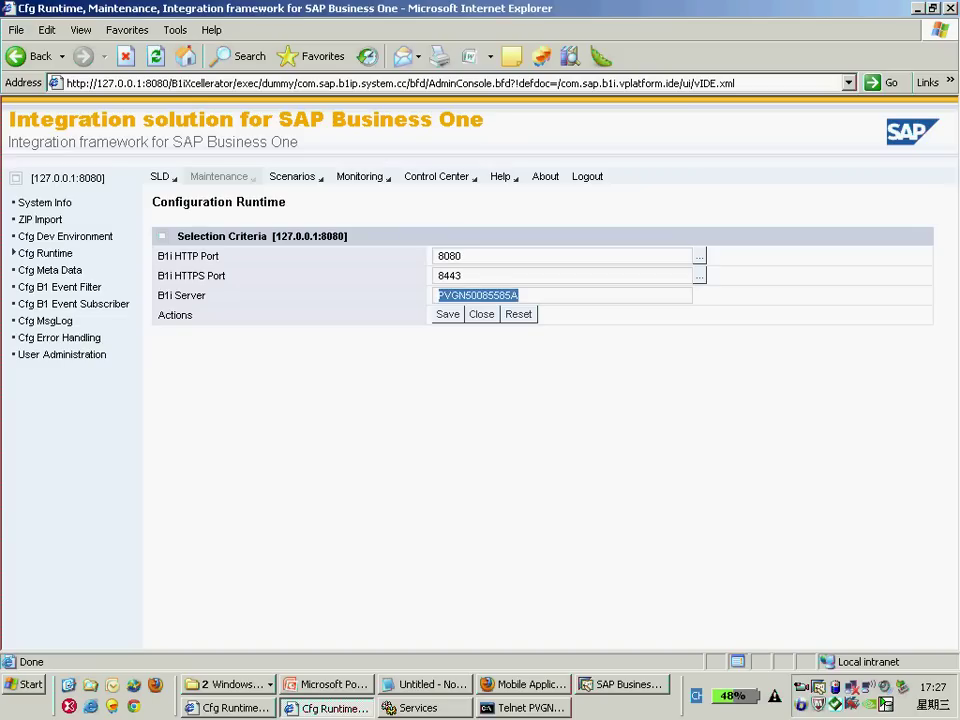
click(346, 207)
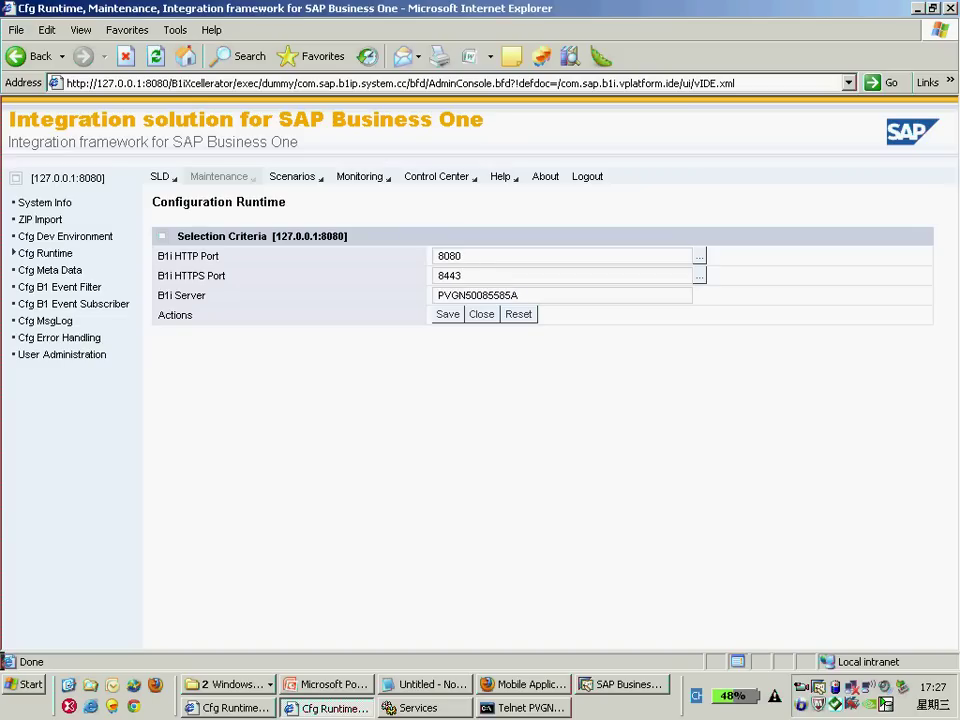
Step: Compare the B1i ports and server name with the server address shown in the iPhone setup guide
double_click(190, 275)
key(Tab)
key(Tab)
drag(520, 295, 438, 296)
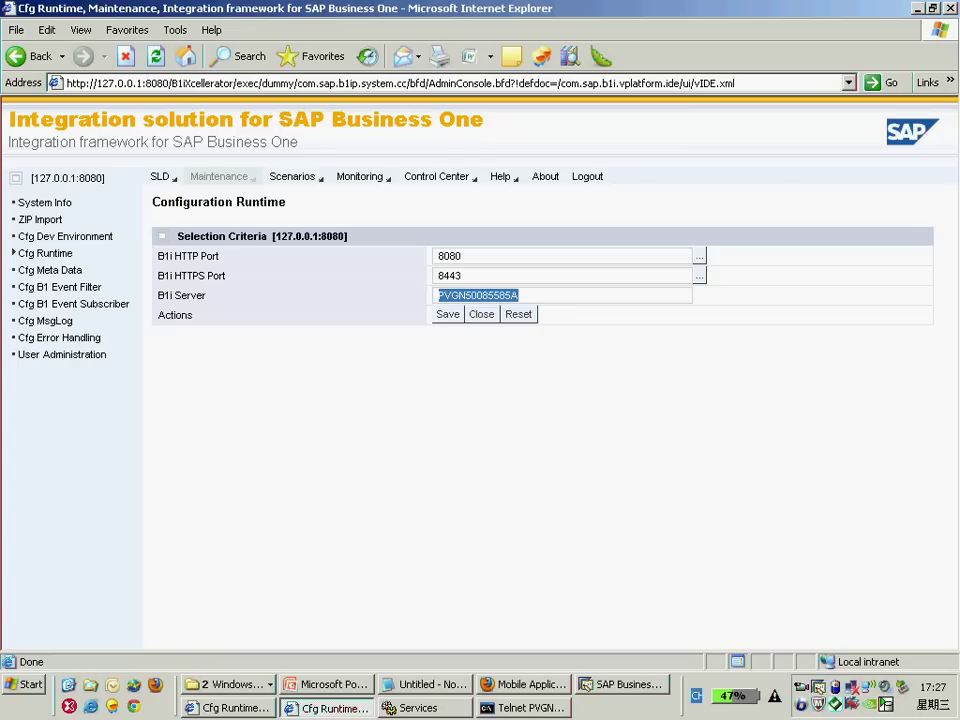
key(alt+Tab)
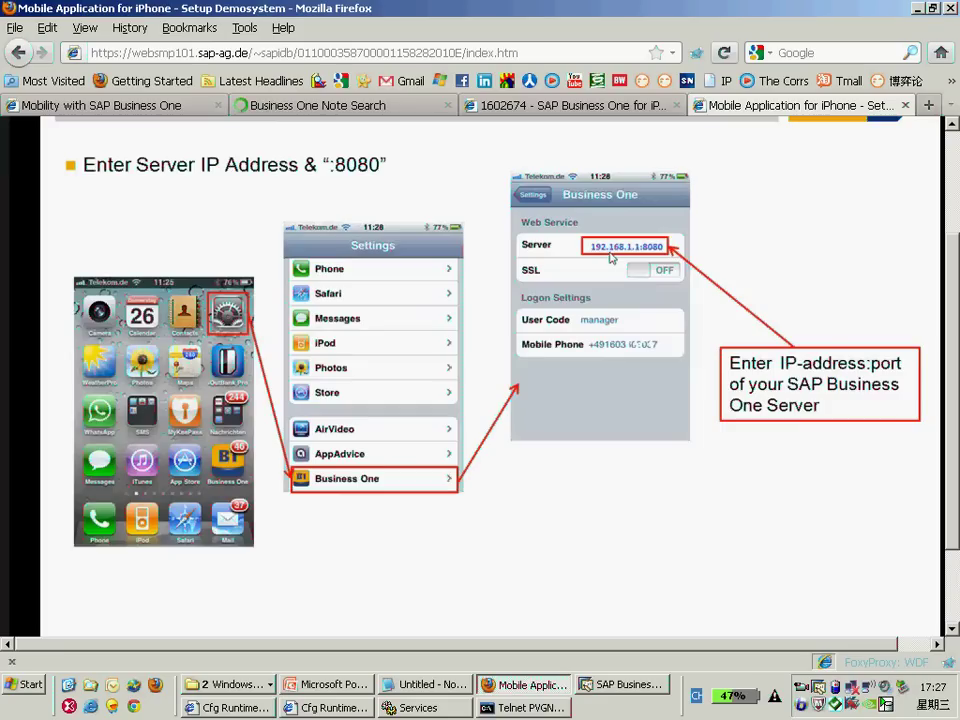
key(alt+Tab)
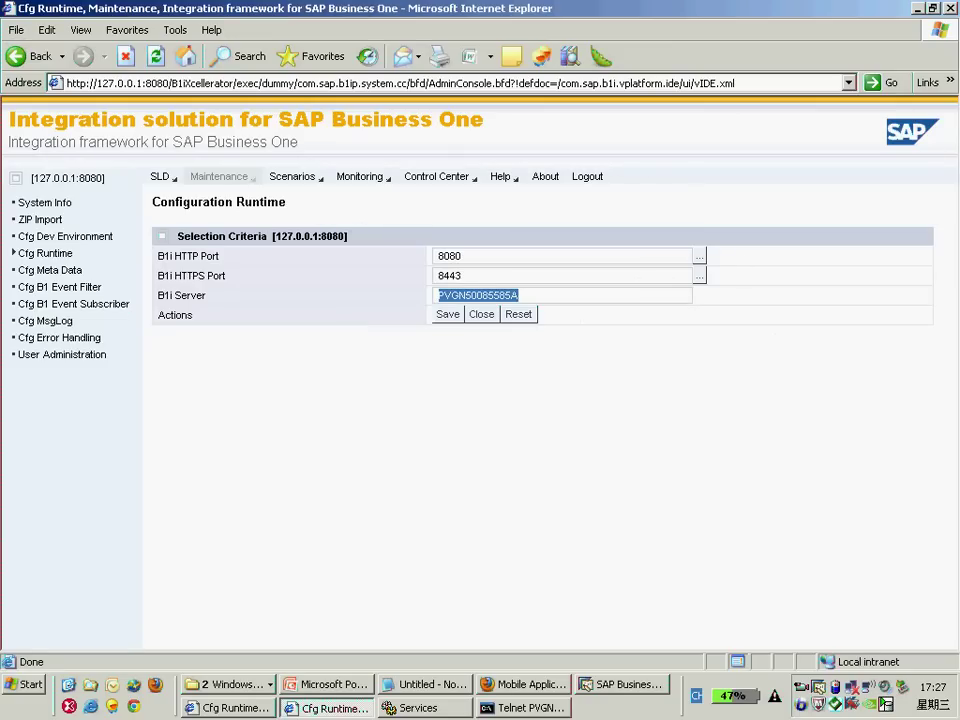
click(195, 275)
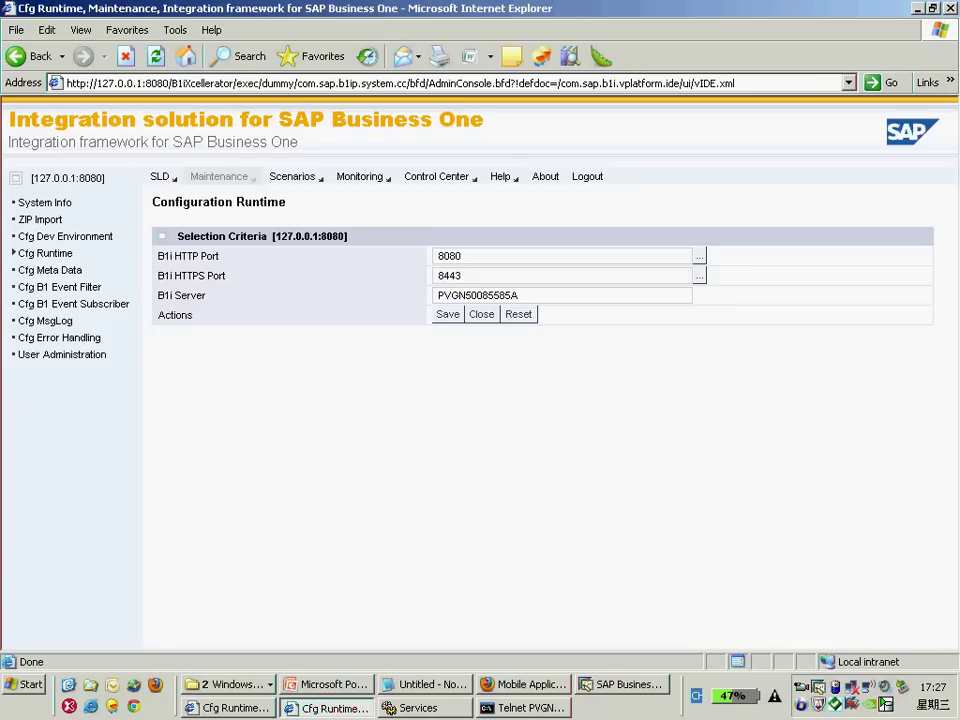
Step: Open the scenario authentication settings and select sap.B1Mobile as the user-defined authorization identifier
click(292, 176)
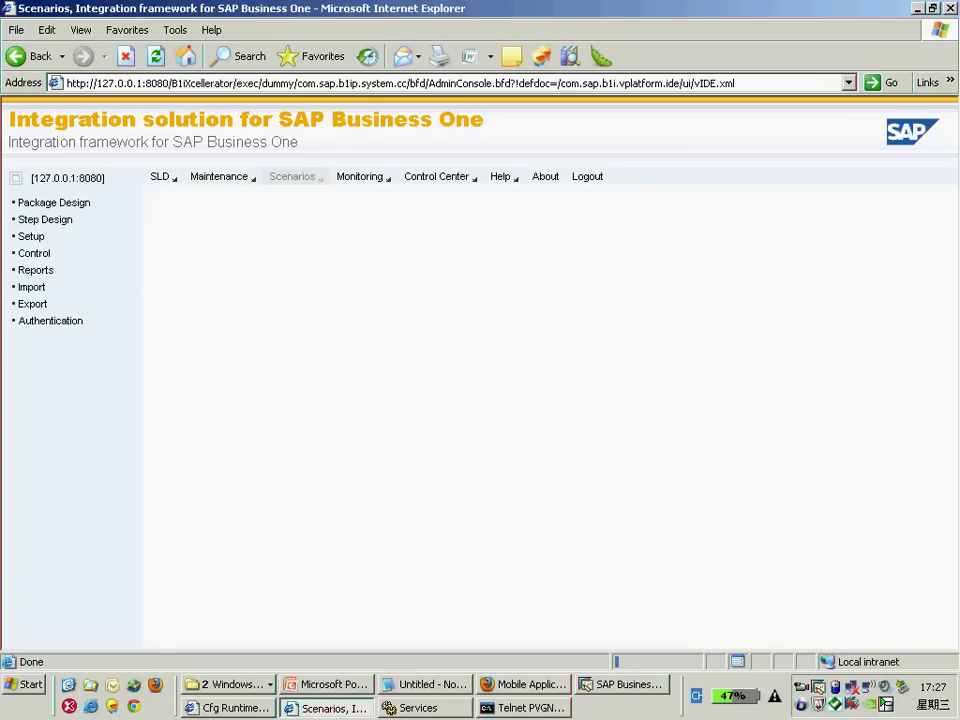
click(50, 320)
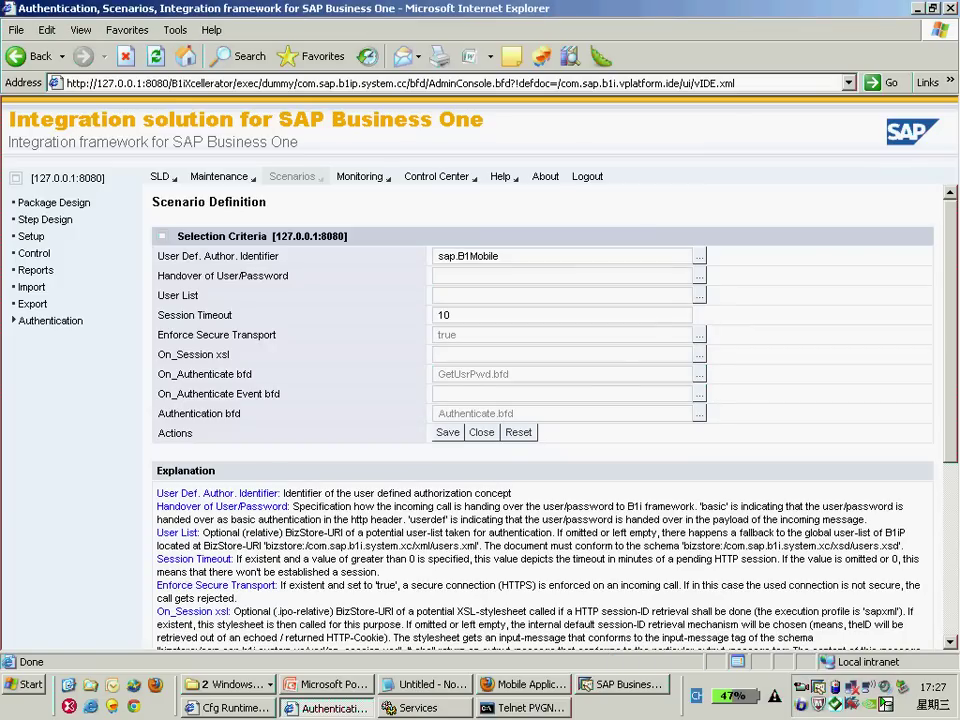
drag(180, 256, 283, 256)
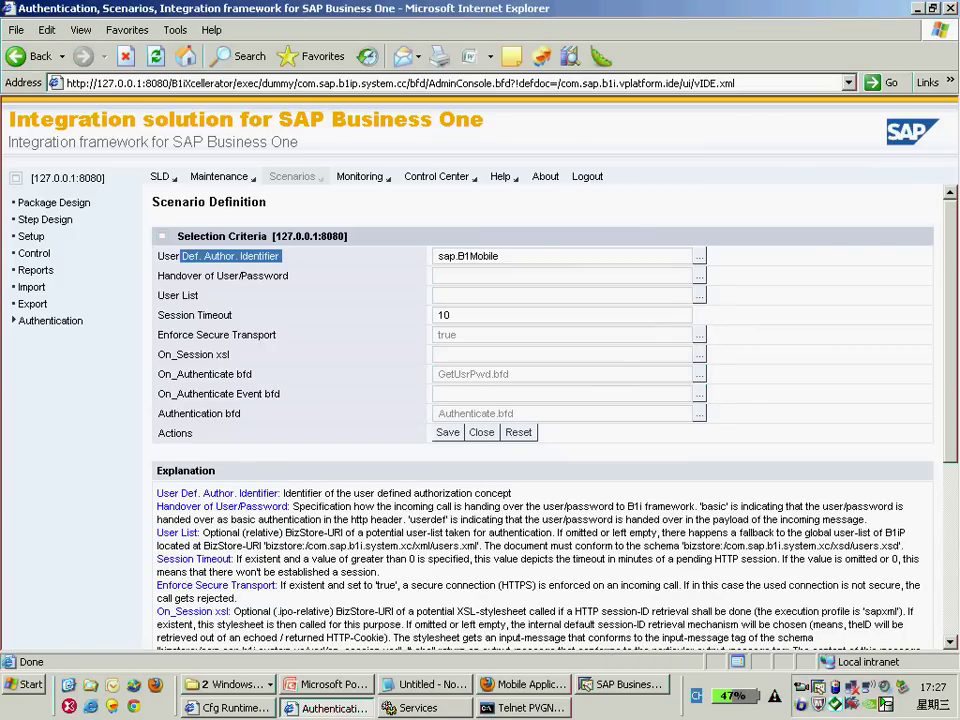
click(698, 256)
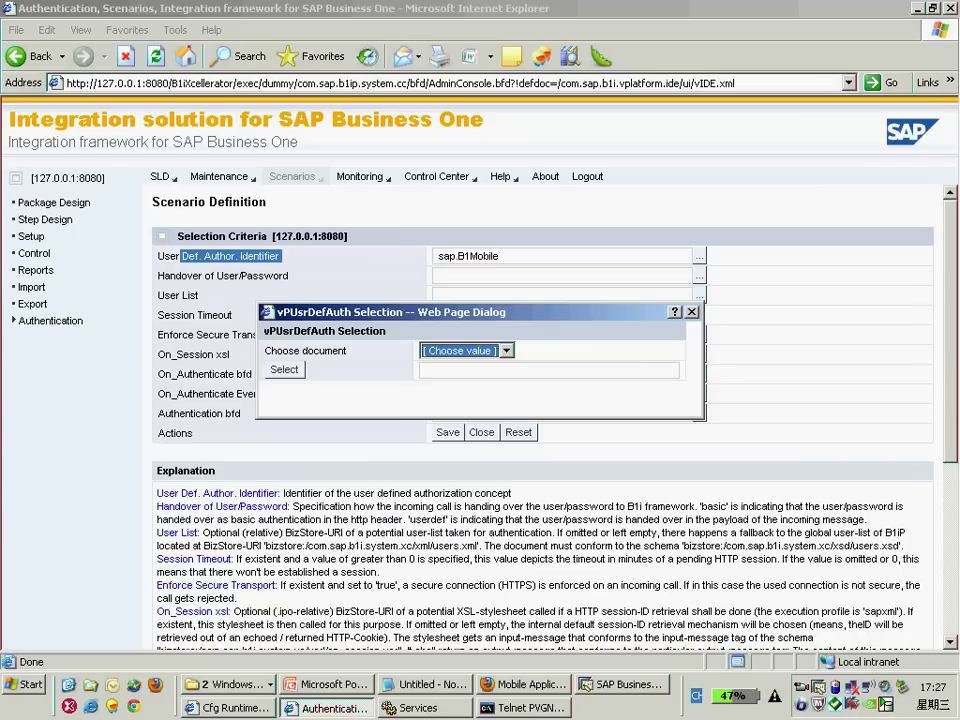
key(alt+Down)
key(Down)
key(Return)
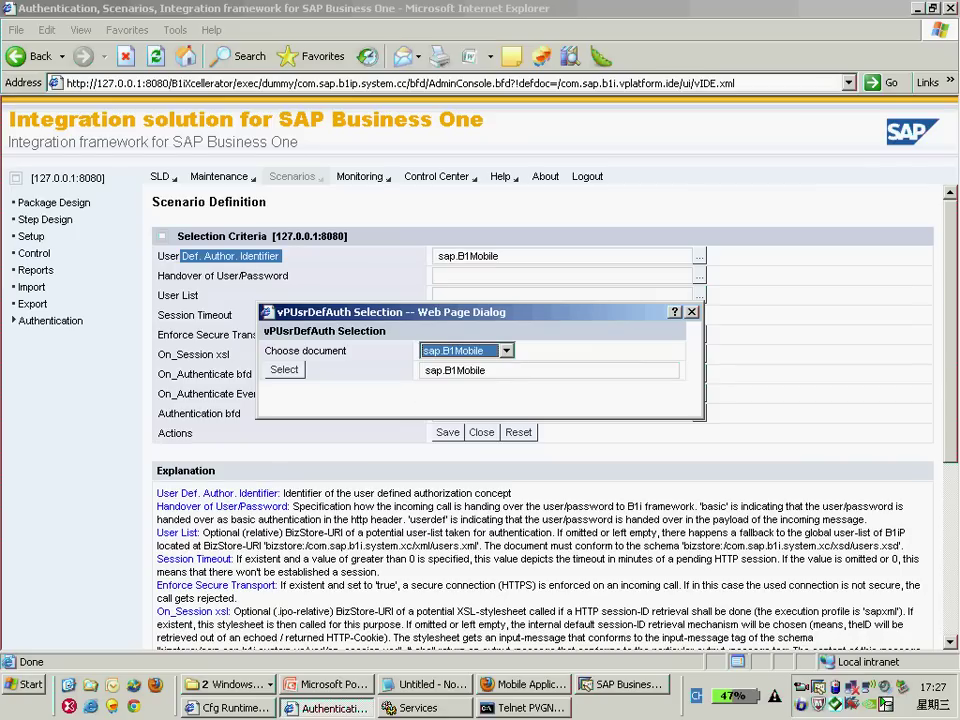
key(Tab)
key(Return)
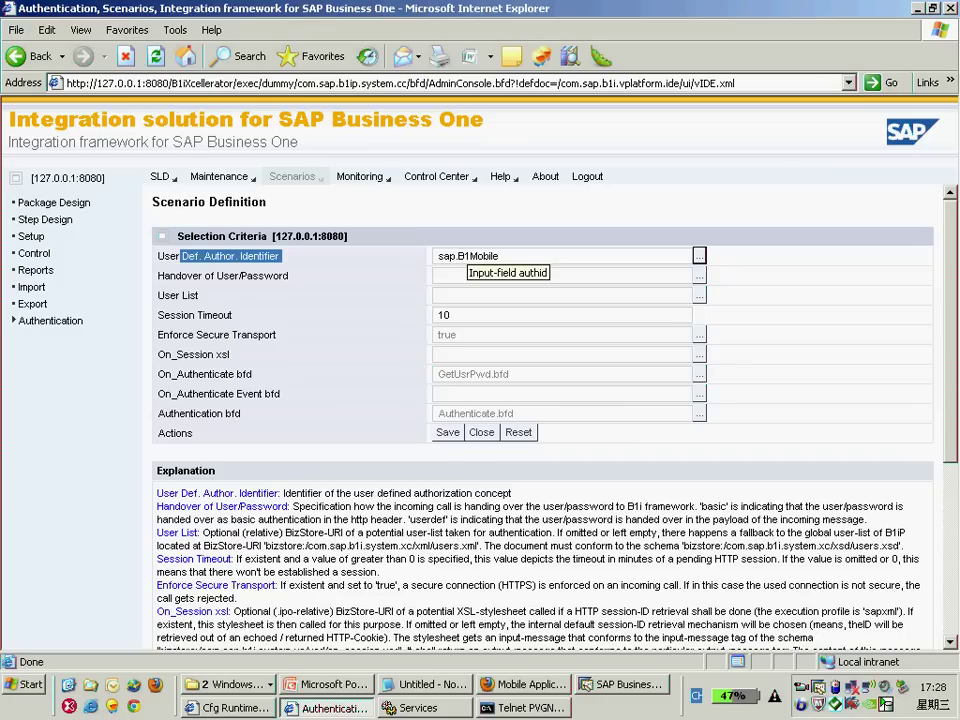
Step: Examine the Enforce Secure Transport setting of the sap.B1Mobile authentication
double_click(466, 256)
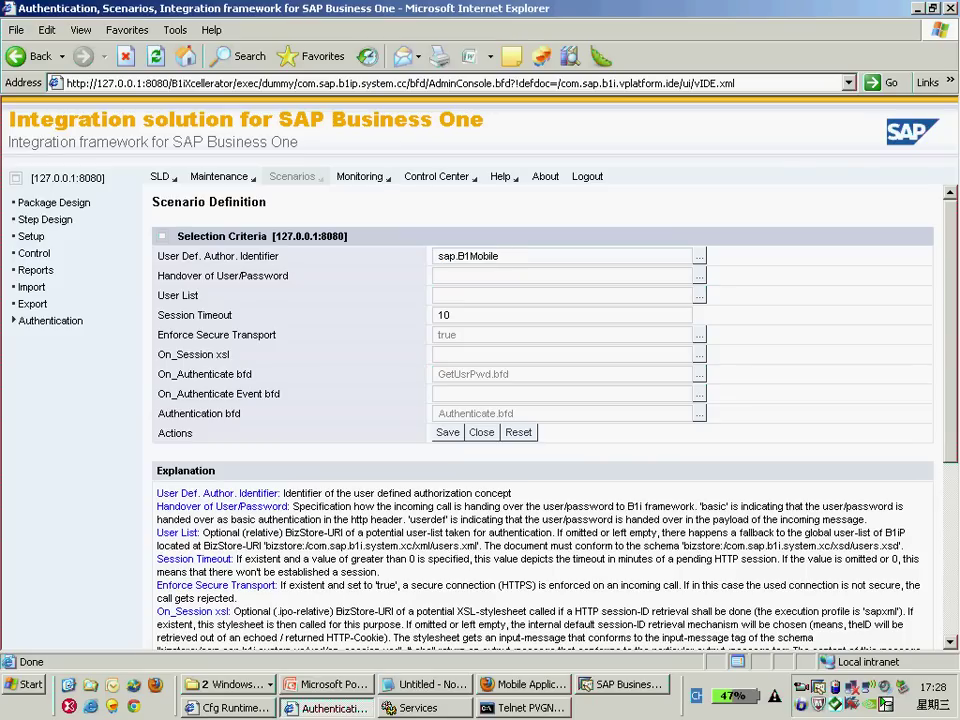
drag(158, 334, 280, 334)
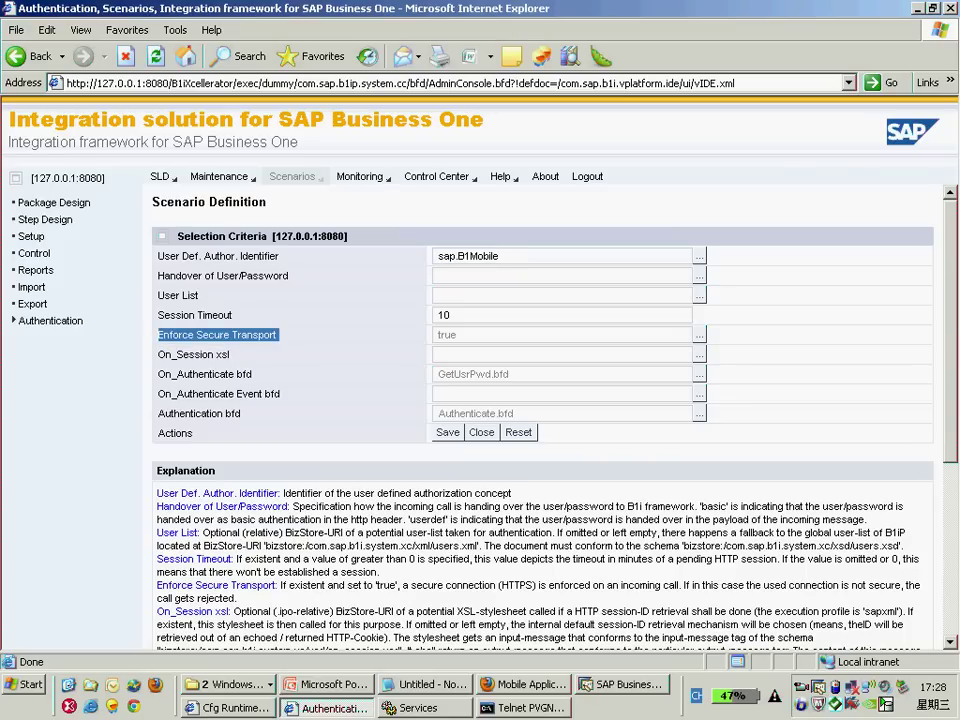